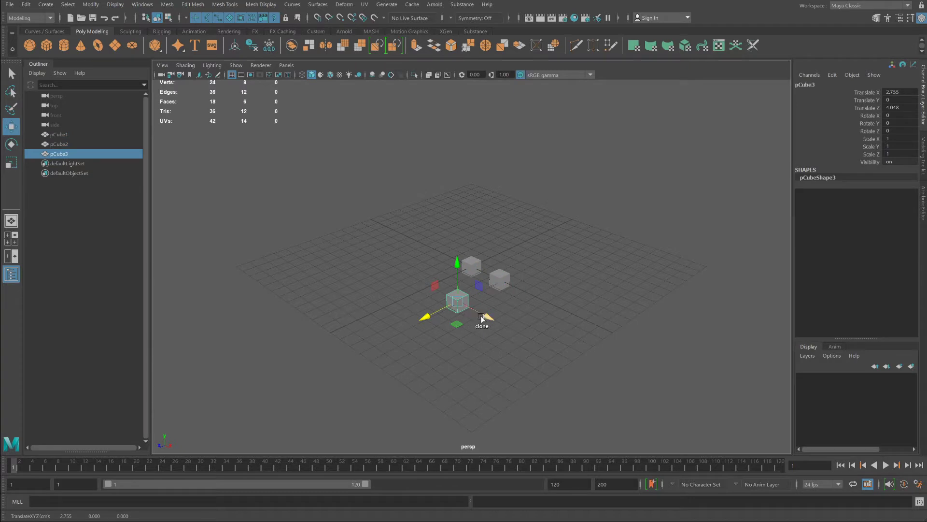
Step: Clone the front cube along X to form a group of four cubes, and select all four
{"action": "left_click_drag", "start_coordinate": [481, 319], "coordinate": [436, 294], "text": "shift"}
{"action": "mouse_move", "coordinate": [374, 231]}
{"action": "left_mouse_down"}
{"action": "mouse_move", "coordinate": [381, 249]}
{"action": "mouse_move", "coordinate": [552, 334]}
{"action": "mouse_move", "coordinate": [537, 322]}
{"action": "left_mouse_up"}
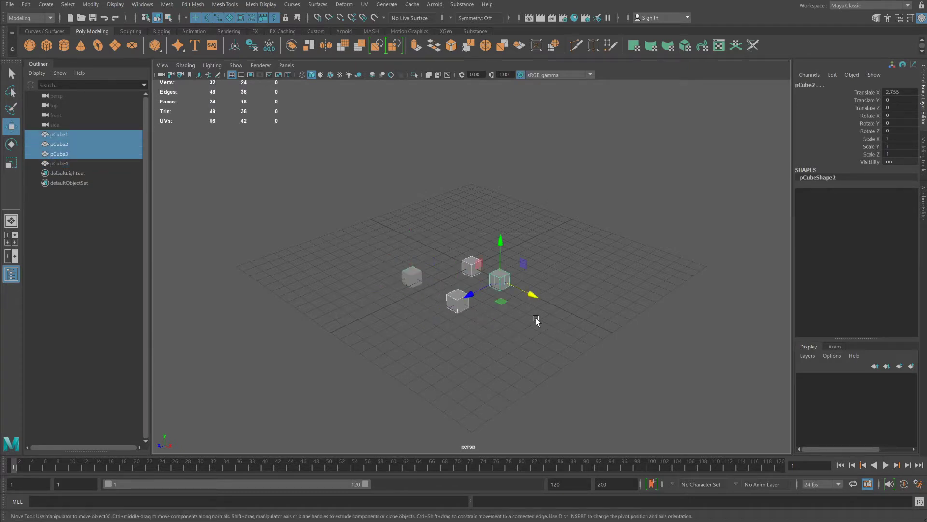
{"action": "left_click", "coordinate": [364, 231]}
{"action": "left_click_drag", "start_coordinate": [369, 210], "coordinate": [569, 351]}
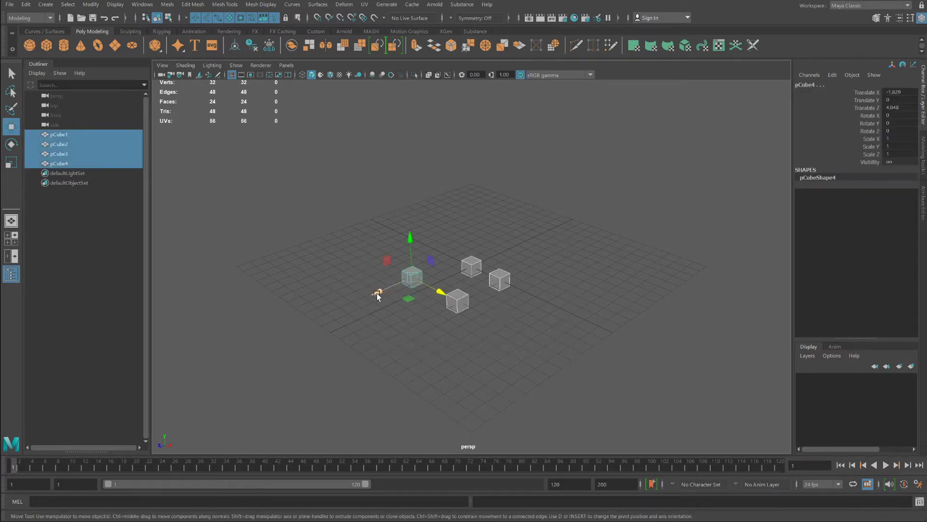
Step: Clone the four-cube group across the grid into twelve cubes, and clone all twelve upward about 6.13 units as a second layer
{"action": "mouse_move", "coordinate": [375, 294]}
{"action": "left_mouse_down", "text": "shift"}
{"action": "mouse_move", "coordinate": [451, 265]}
{"action": "mouse_move", "coordinate": [534, 261]}
{"action": "mouse_move", "coordinate": [441, 224]}
{"action": "left_mouse_up", "text": "shift"}
{"action": "left_click_drag", "start_coordinate": [310, 141], "coordinate": [642, 398]}
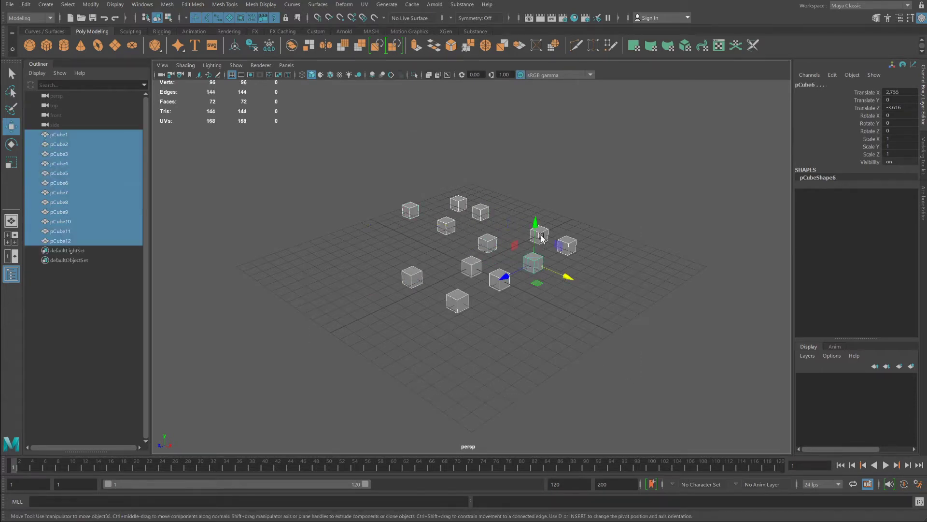
{"action": "left_click_drag", "start_coordinate": [533, 230], "coordinate": [526, 150], "text": "shift"}
{"action": "left_click", "coordinate": [615, 323]}
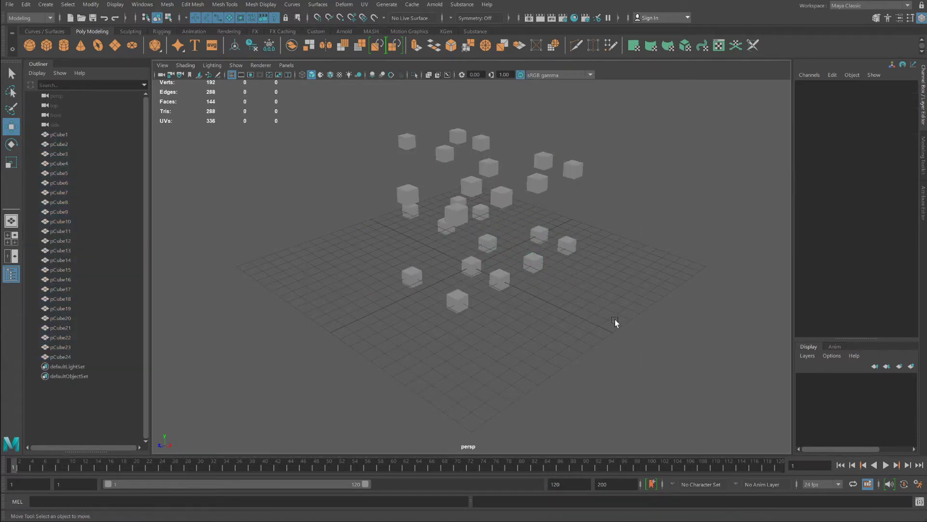
Step: Select only the twelve lower-layer cubes using the side view, and return to the perspective view
{"action": "left_click_drag", "start_coordinate": [600, 312], "coordinate": [488, 310], "text": "alt"}
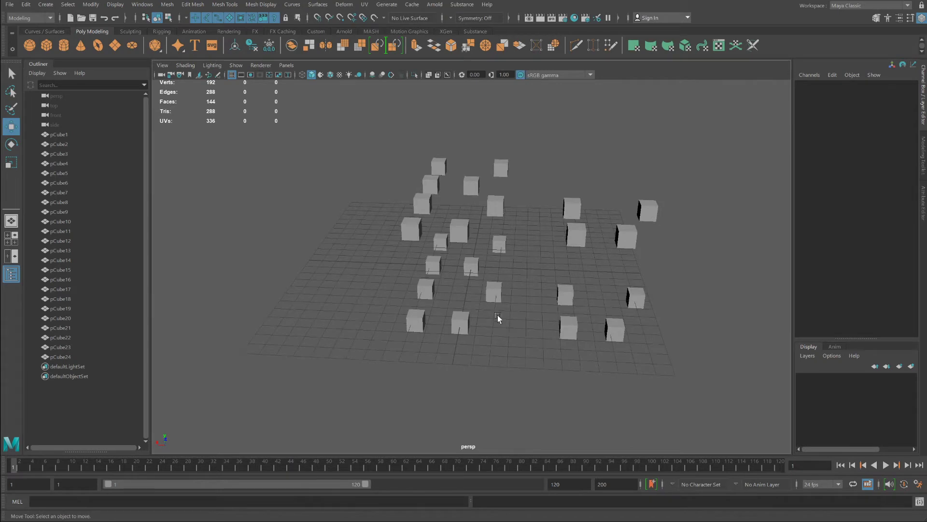
{"action": "left_click_drag", "start_coordinate": [343, 123], "coordinate": [717, 418]}
{"action": "left_click", "coordinate": [573, 418]}
{"action": "key", "text": "space"}
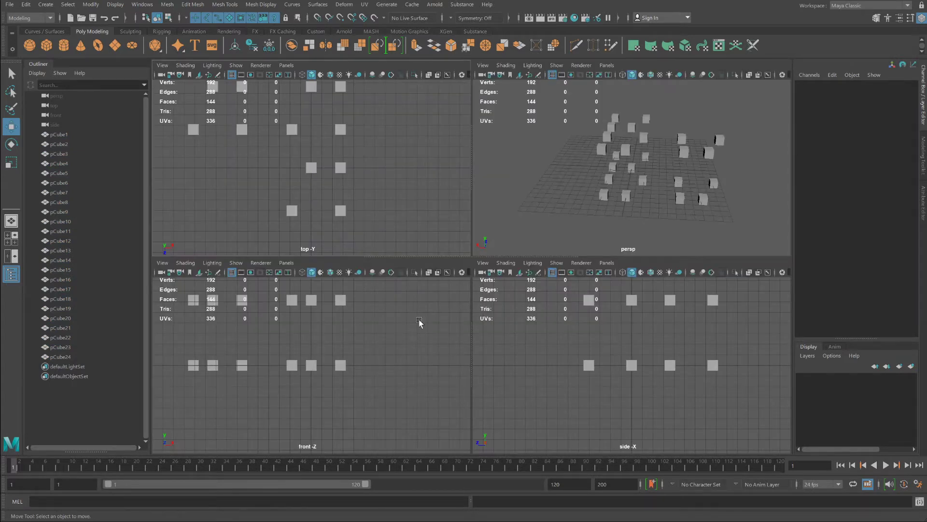
{"action": "left_click", "coordinate": [595, 402]}
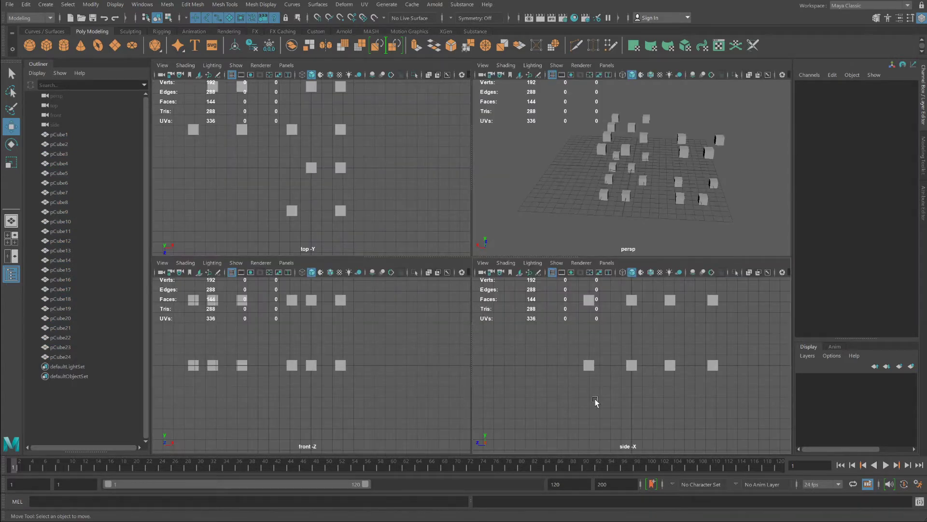
{"action": "key", "text": "space"}
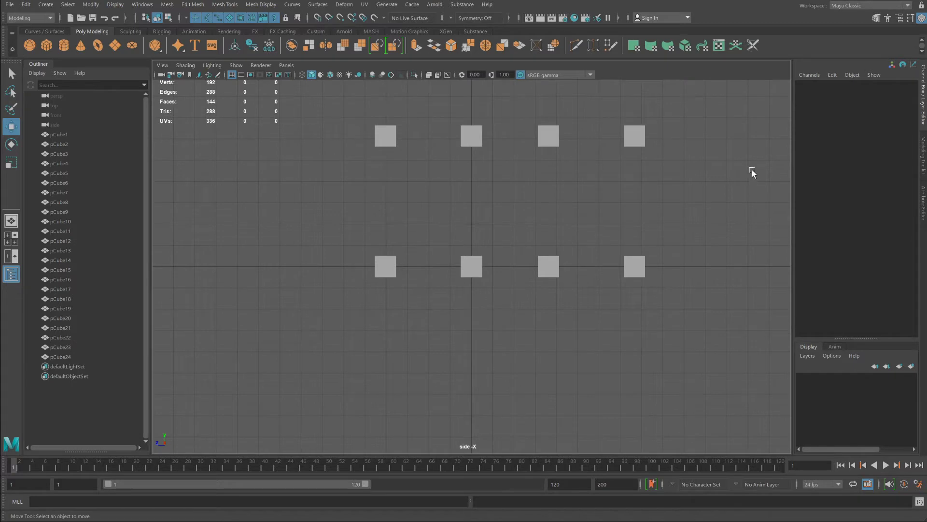
{"action": "left_click_drag", "start_coordinate": [718, 318], "coordinate": [288, 226]}
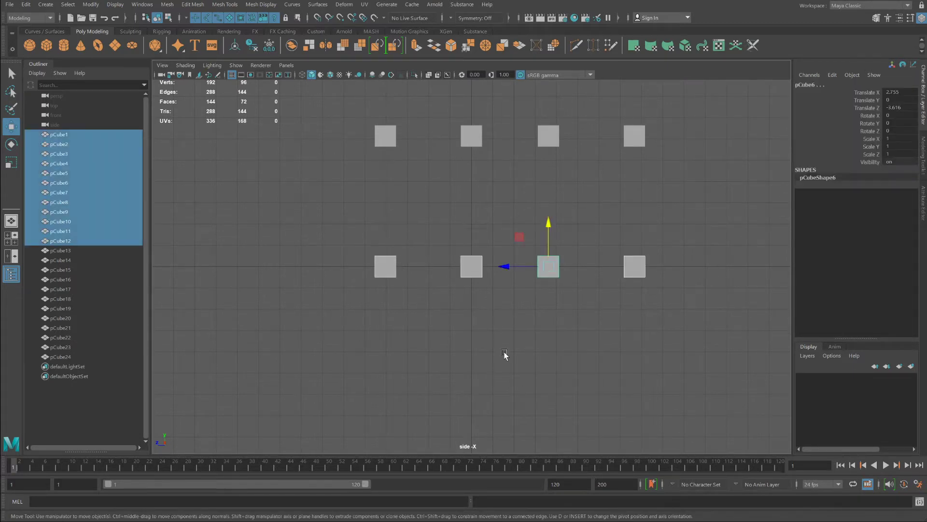
{"action": "key", "text": "space"}
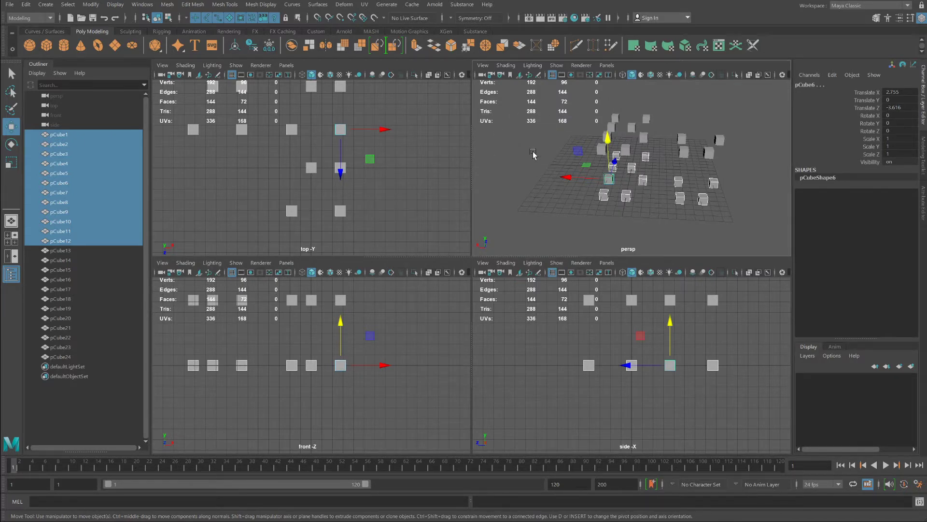
{"action": "key", "text": "space"}
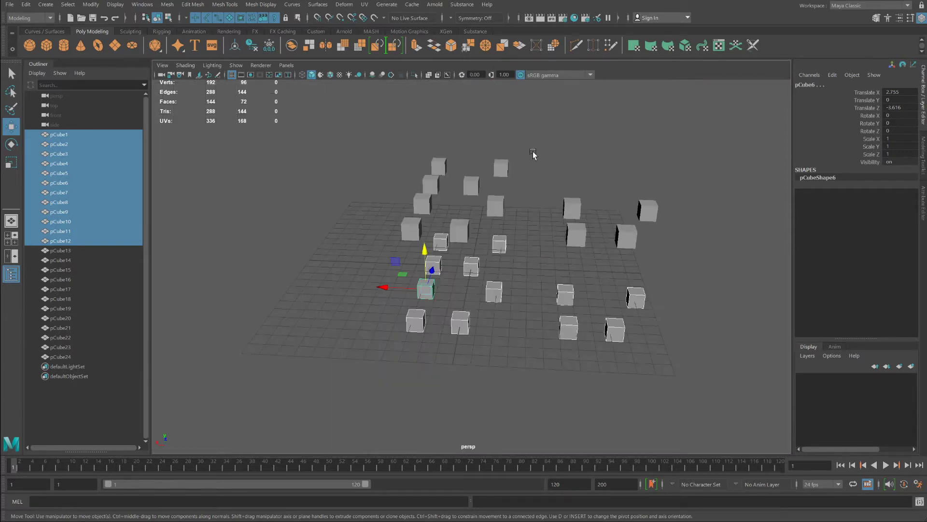
Step: Select the twelve upper-layer cubes from the side view and raise them to about 7.69 in Y in the perspective view
{"action": "key", "text": "space"}
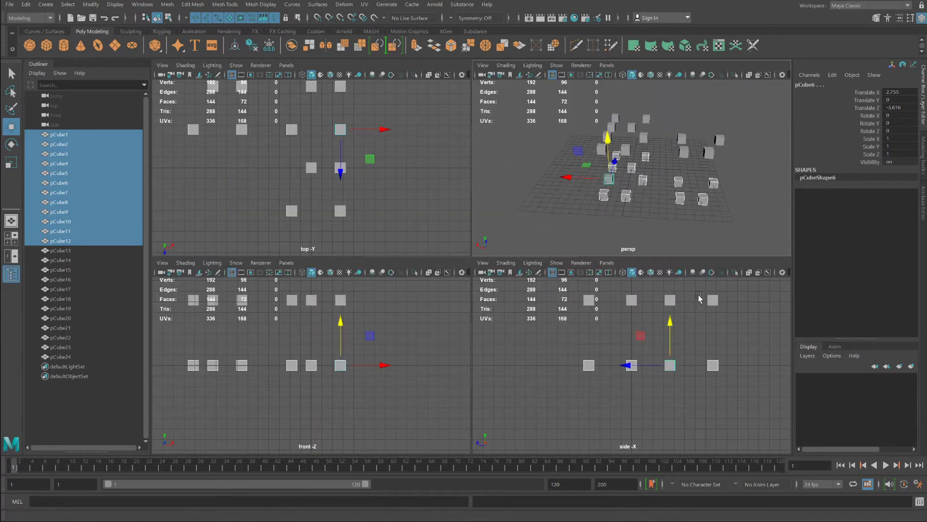
{"action": "left_click", "coordinate": [594, 395]}
{"action": "key", "text": "space"}
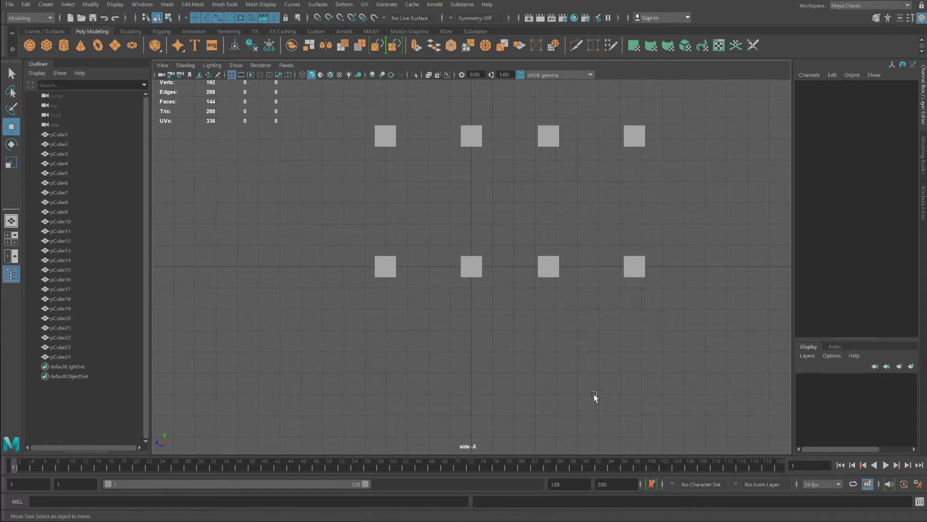
{"action": "key", "text": "space"}
{"action": "left_click_drag", "start_coordinate": [759, 318], "coordinate": [552, 287]}
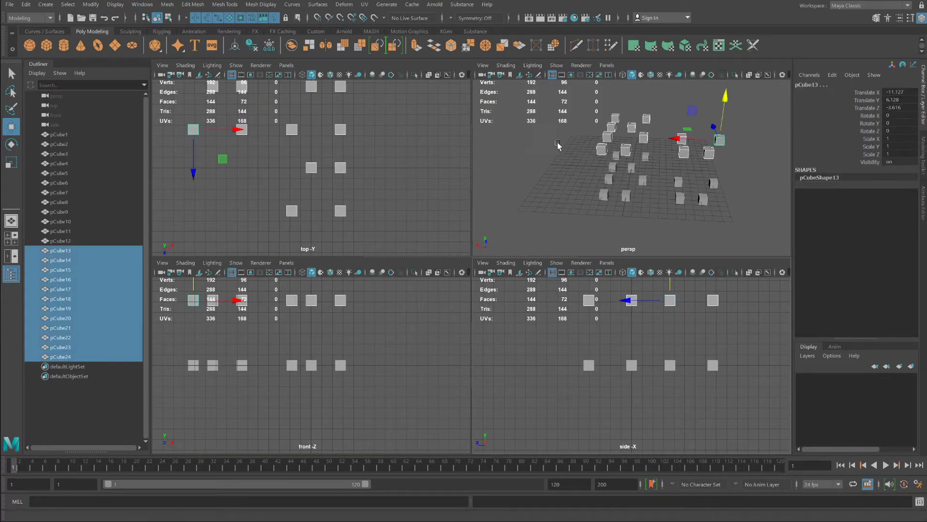
{"action": "right_click_drag", "start_coordinate": [518, 127], "coordinate": [561, 139]}
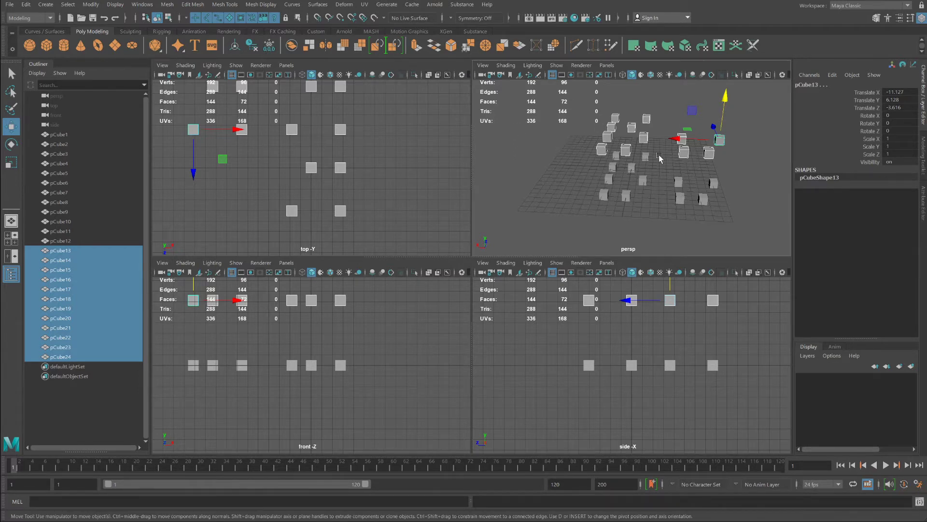
{"action": "key", "text": "space"}
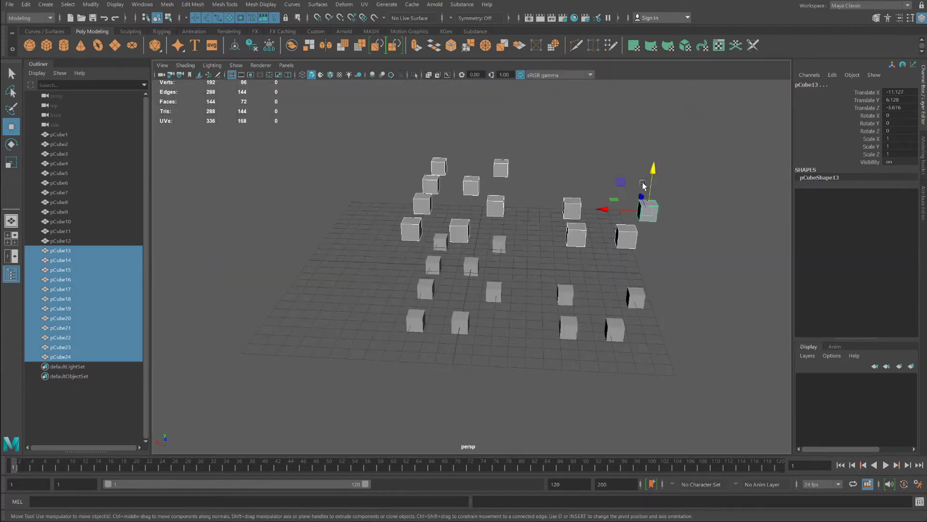
{"action": "left_click_drag", "start_coordinate": [643, 186], "coordinate": [628, 155]}
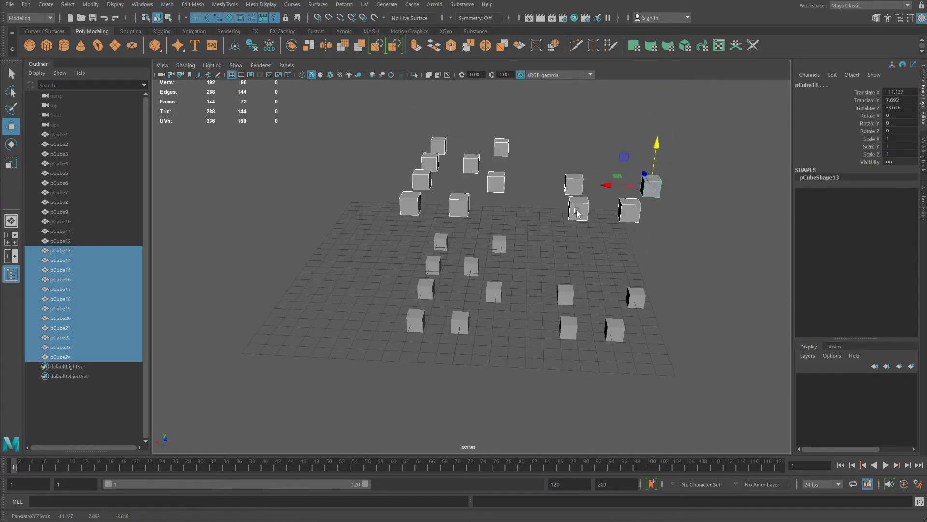
{"action": "left_click", "coordinate": [330, 297]}
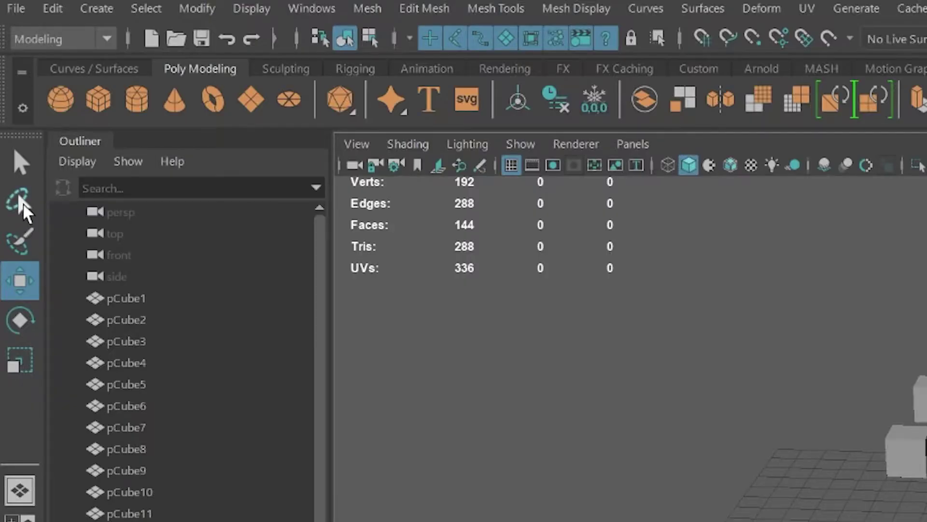
Step: Lasso-select different cube groups in turn: eleven upper-layer cubes, the four lower cubes on the negative X side, and seven upper cubes on the opposite side
{"action": "left_click", "coordinate": [21, 200]}
{"action": "mouse_move", "coordinate": [361, 158]}
{"action": "left_mouse_down"}
{"action": "mouse_move", "coordinate": [452, 103]}
{"action": "mouse_move", "coordinate": [612, 102]}
{"action": "mouse_move", "coordinate": [720, 181]}
{"action": "mouse_move", "coordinate": [666, 230]}
{"action": "mouse_move", "coordinate": [560, 236]}
{"action": "mouse_move", "coordinate": [505, 163]}
{"action": "mouse_move", "coordinate": [442, 187]}
{"action": "mouse_move", "coordinate": [412, 222]}
{"action": "mouse_move", "coordinate": [346, 161]}
{"action": "left_mouse_up"}
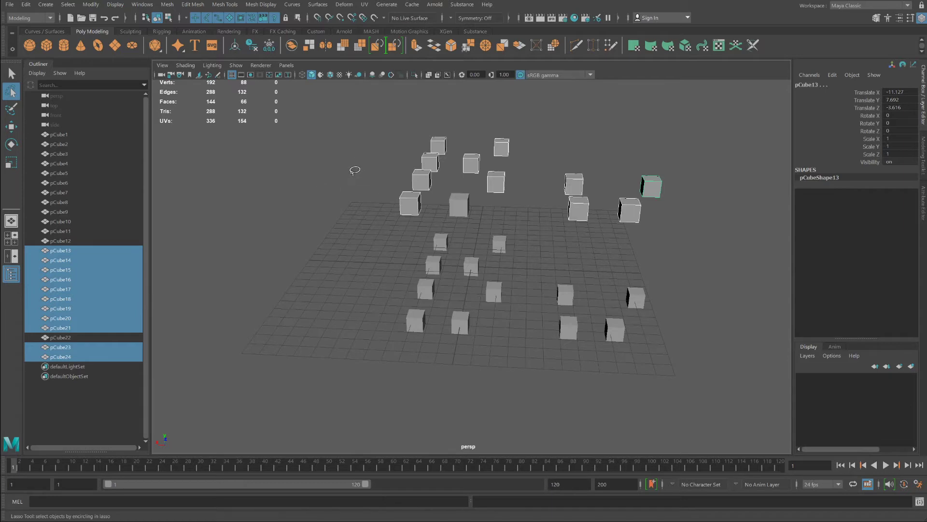
{"action": "mouse_move", "coordinate": [663, 371]}
{"action": "left_mouse_down"}
{"action": "mouse_move", "coordinate": [666, 271]}
{"action": "mouse_move", "coordinate": [576, 242]}
{"action": "mouse_move", "coordinate": [563, 358]}
{"action": "left_mouse_up"}
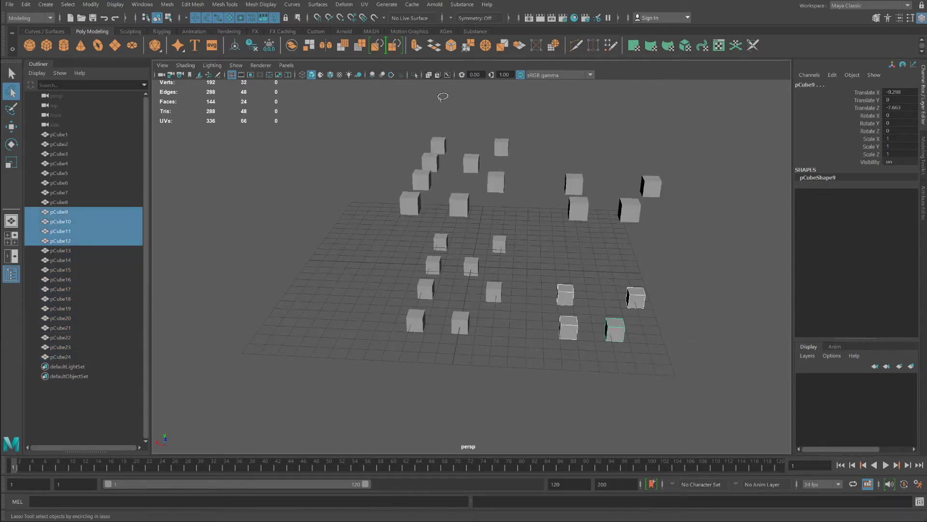
{"action": "mouse_move", "coordinate": [393, 121]}
{"action": "left_mouse_down"}
{"action": "mouse_move", "coordinate": [457, 113]}
{"action": "mouse_move", "coordinate": [527, 140]}
{"action": "mouse_move", "coordinate": [516, 205]}
{"action": "mouse_move", "coordinate": [485, 195]}
{"action": "mouse_move", "coordinate": [458, 167]}
{"action": "mouse_move", "coordinate": [430, 200]}
{"action": "mouse_move", "coordinate": [363, 196]}
{"action": "mouse_move", "coordinate": [356, 149]}
{"action": "left_mouse_up"}
{"action": "mouse_move", "coordinate": [552, 265]}
{"action": "left_mouse_down"}
{"action": "mouse_move", "coordinate": [571, 259]}
{"action": "mouse_move", "coordinate": [699, 306]}
{"action": "mouse_move", "coordinate": [556, 347]}
{"action": "mouse_move", "coordinate": [552, 328]}
{"action": "left_mouse_up"}
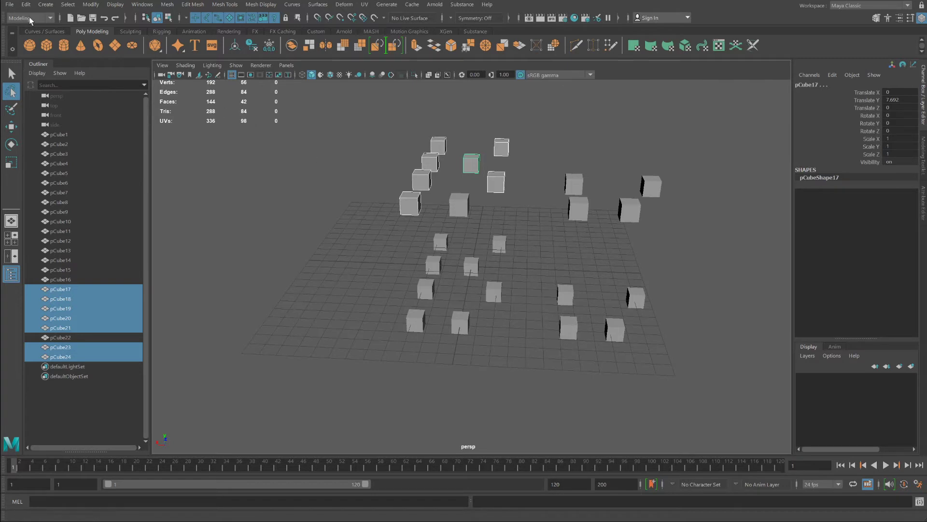
Step: Start a new scene without saving the current one
{"action": "left_click", "coordinate": [9, 4]}
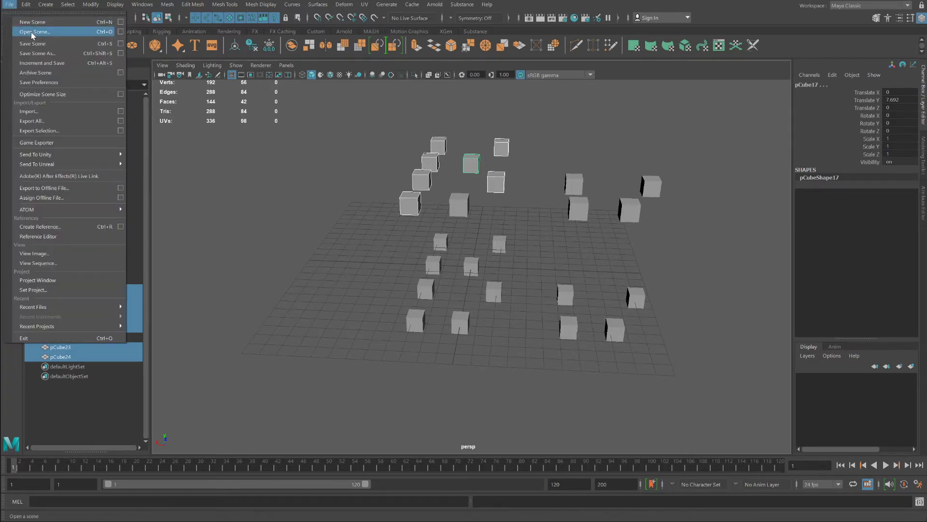
{"action": "left_click", "coordinate": [31, 32]}
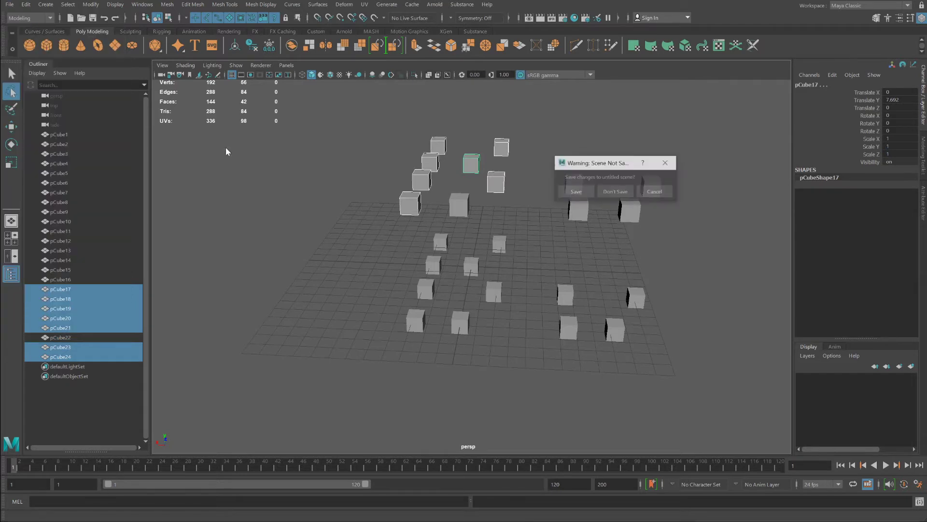
{"action": "left_click", "coordinate": [616, 193]}
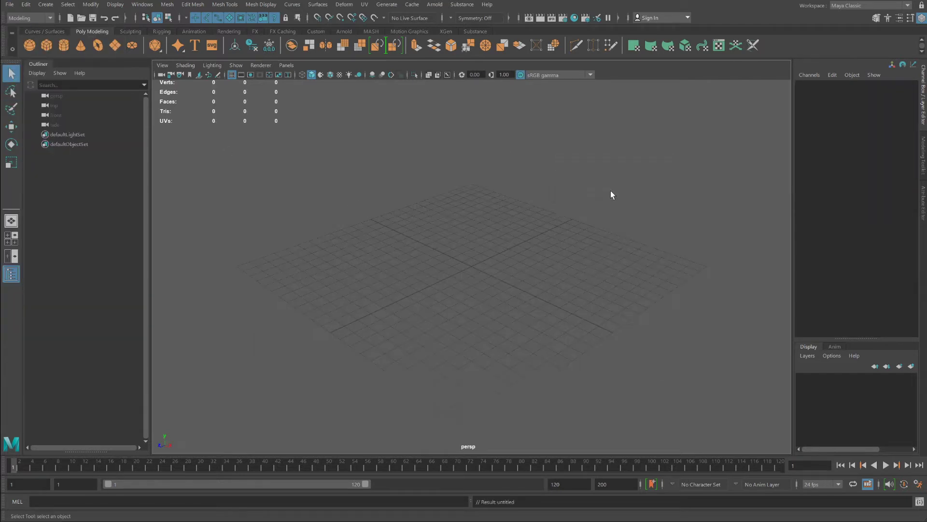
Step: Create a polygon sphere, frame it, and marquee-select its upper vertices in the perspective view
{"action": "left_click", "coordinate": [29, 44]}
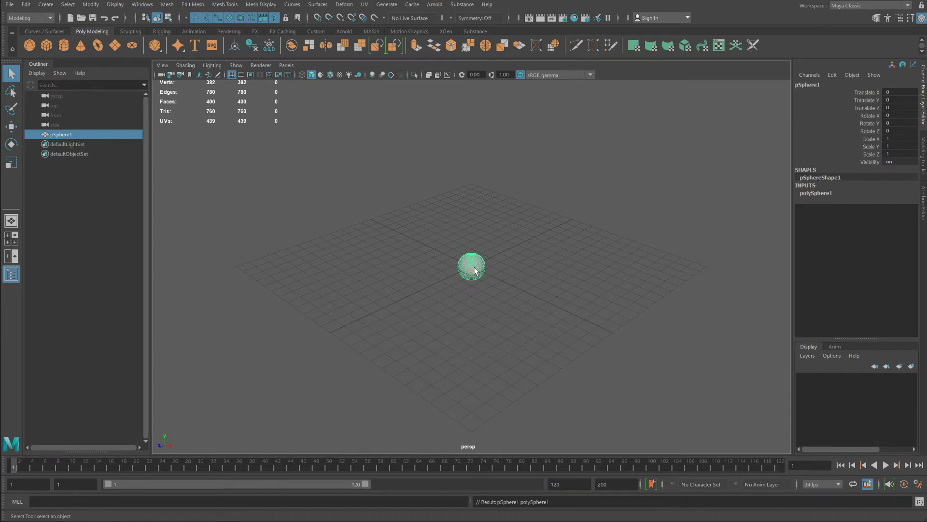
{"action": "key", "text": "f"}
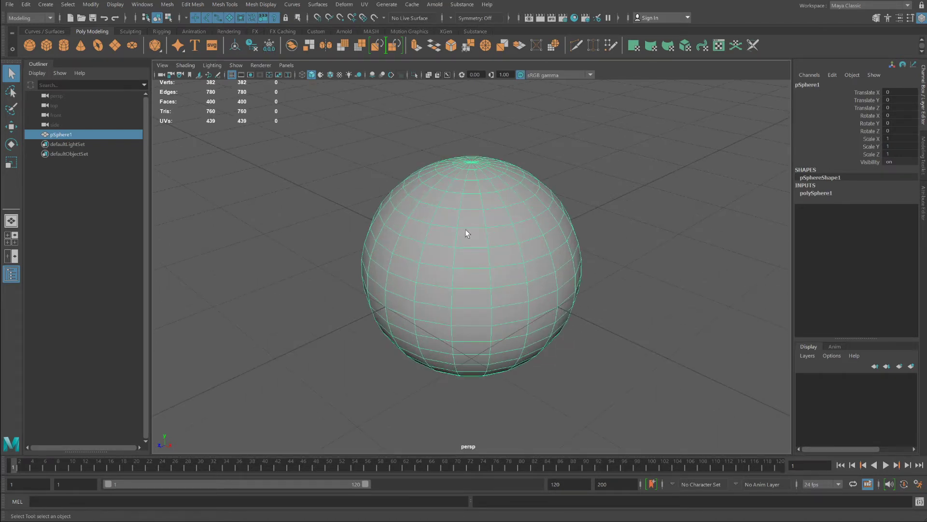
{"action": "right_click_drag", "start_coordinate": [466, 230], "coordinate": [425, 237]}
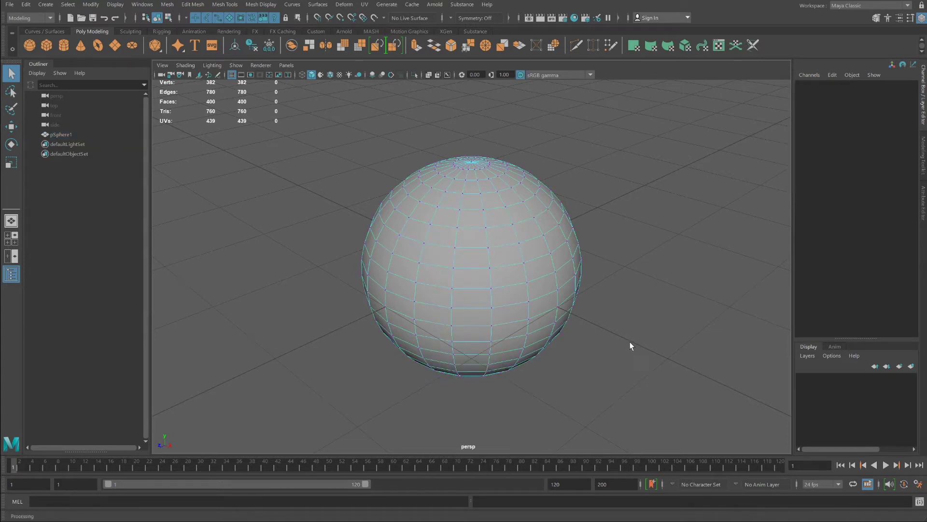
{"action": "left_click_drag", "start_coordinate": [319, 111], "coordinate": [632, 274]}
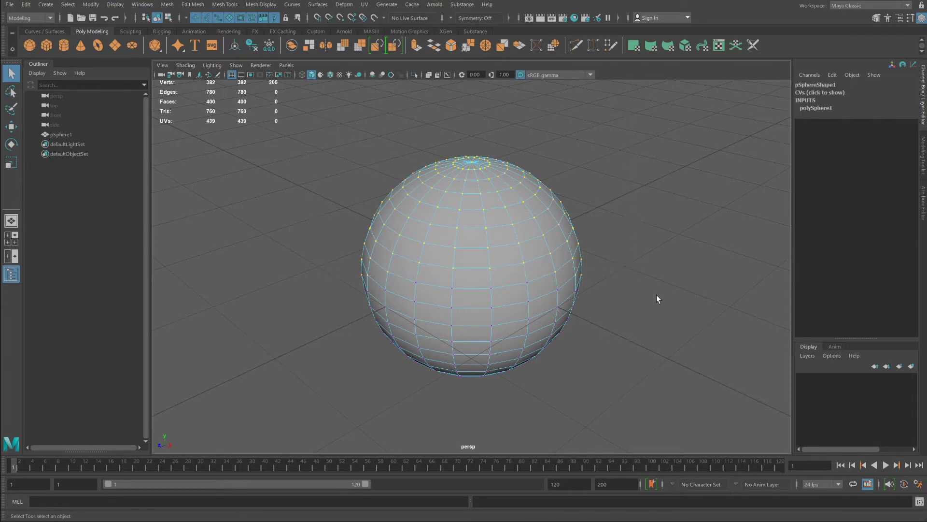
Step: Reselect only the sphere's upper-half vertices in an enlarged side view of the four-view layout
{"action": "key", "text": "space"}
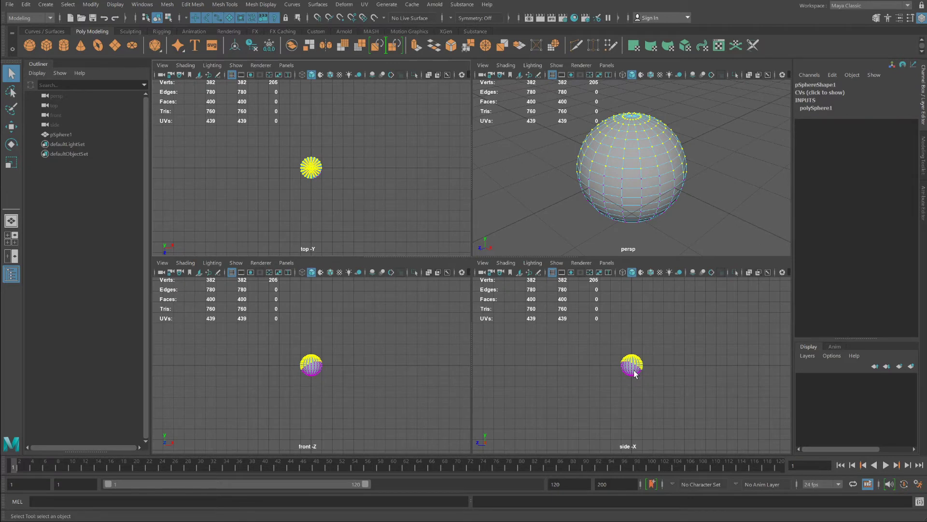
{"action": "scroll", "coordinate": [634, 370], "scroll_direction": "up", "scroll_amount": 4}
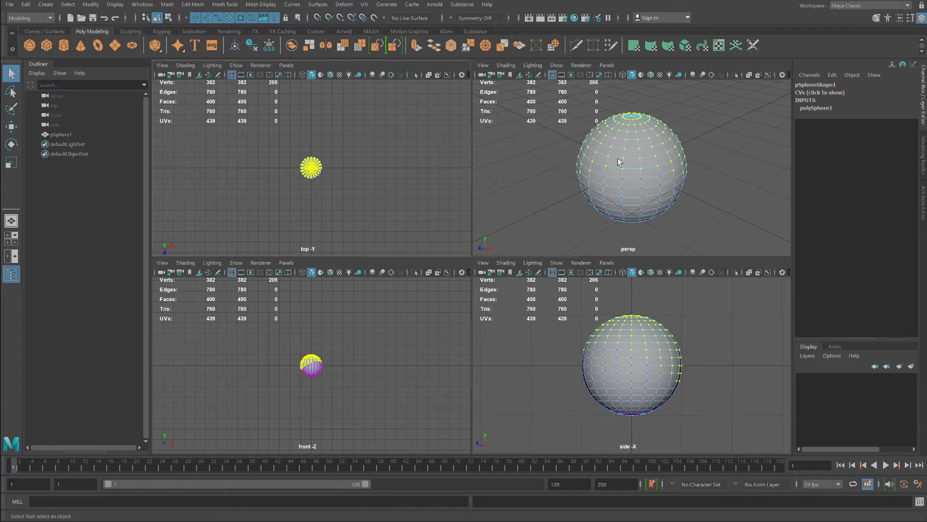
{"action": "left_click", "coordinate": [724, 360]}
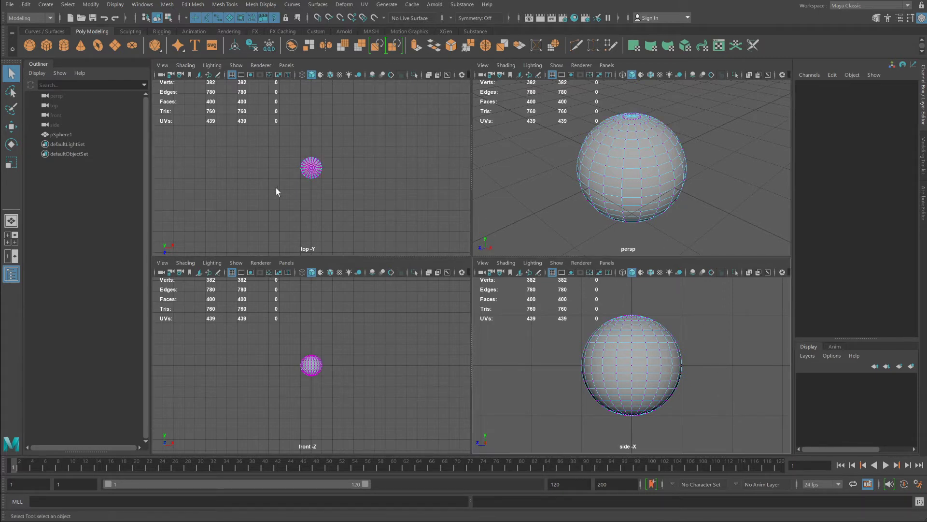
{"action": "left_click_drag", "start_coordinate": [531, 286], "coordinate": [726, 360]}
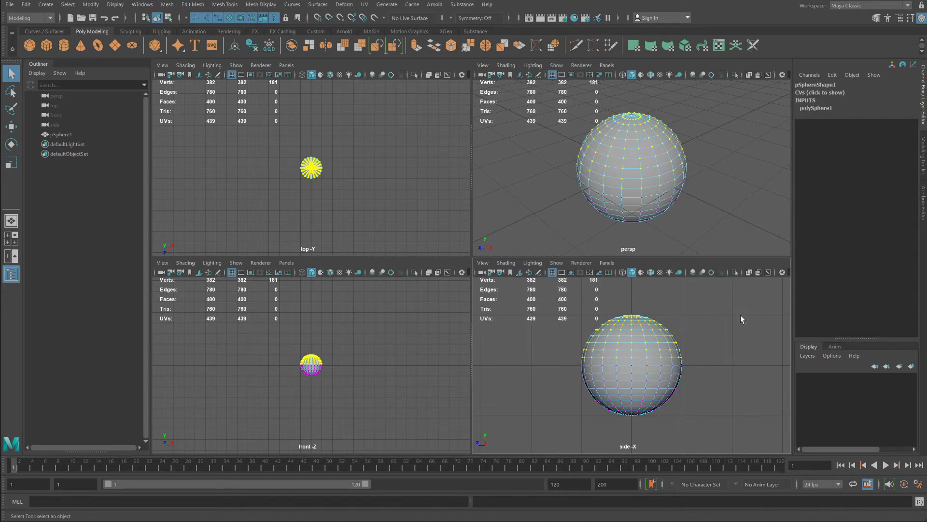
Step: Select the two horizontal vertex rows at and just above the sphere's equator, and maximize the side view
{"action": "left_click", "coordinate": [715, 356]}
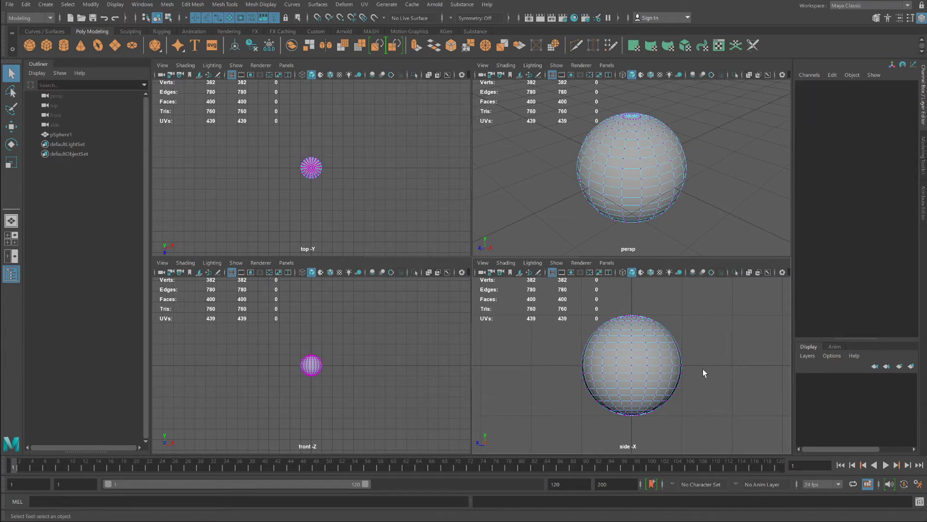
{"action": "left_click_drag", "start_coordinate": [645, 366], "coordinate": [546, 353]}
{"action": "left_click", "coordinate": [554, 356]}
{"action": "left_click_drag", "start_coordinate": [636, 372], "coordinate": [699, 367]}
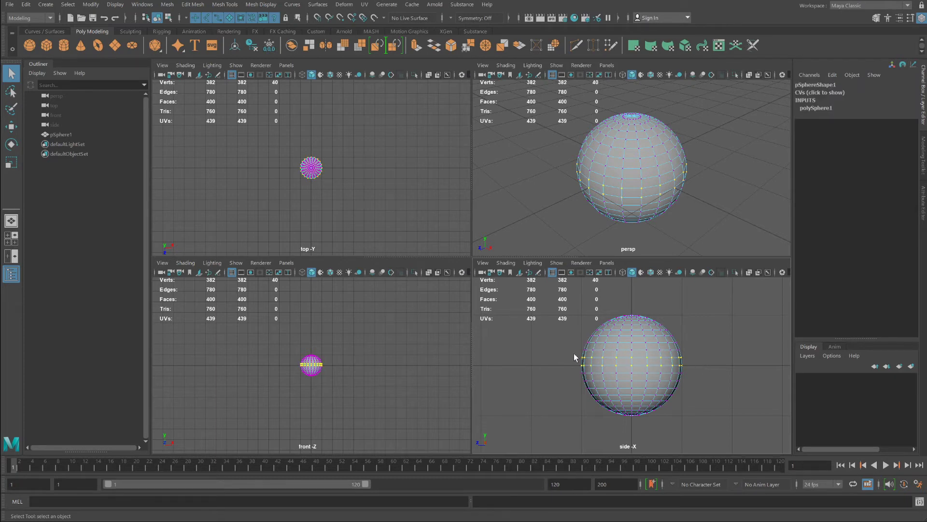
{"action": "key", "text": "space"}
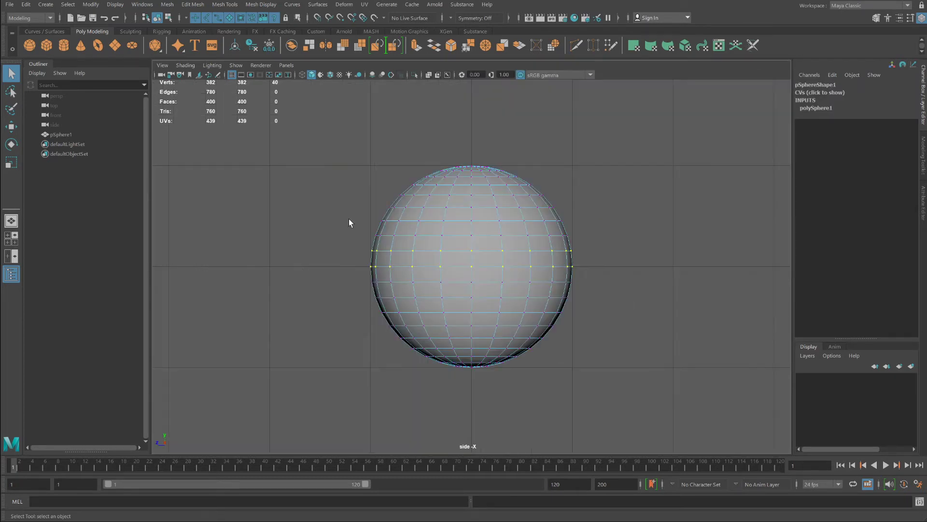
Step: Reselect the three vertex rows at and just above the sphere's equator in the side view, then deselect everything in a maximized perspective view
{"action": "left_click_drag", "start_coordinate": [391, 255], "coordinate": [583, 259], "text": "ctrl"}
{"action": "left_click_drag", "start_coordinate": [594, 259], "coordinate": [333, 227]}
{"action": "key", "text": "space"}
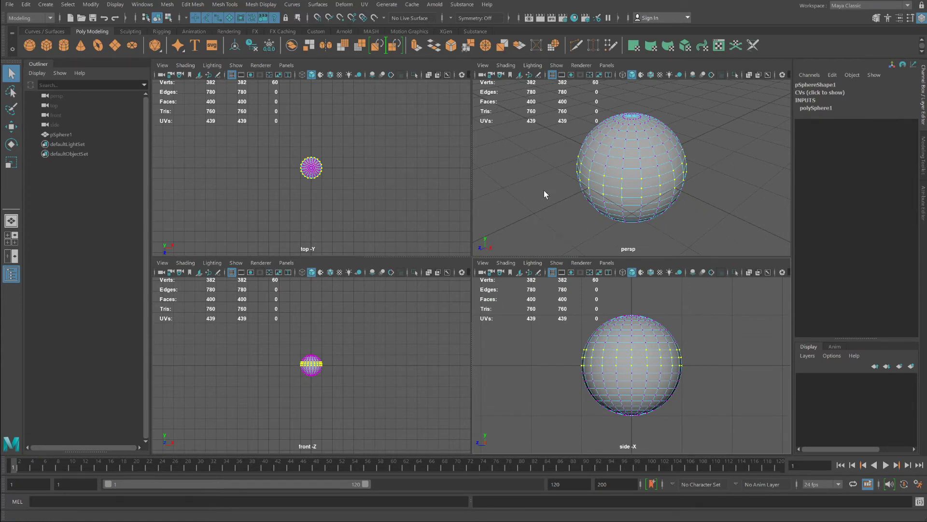
{"action": "left_click", "coordinate": [532, 195]}
{"action": "key", "text": "space"}
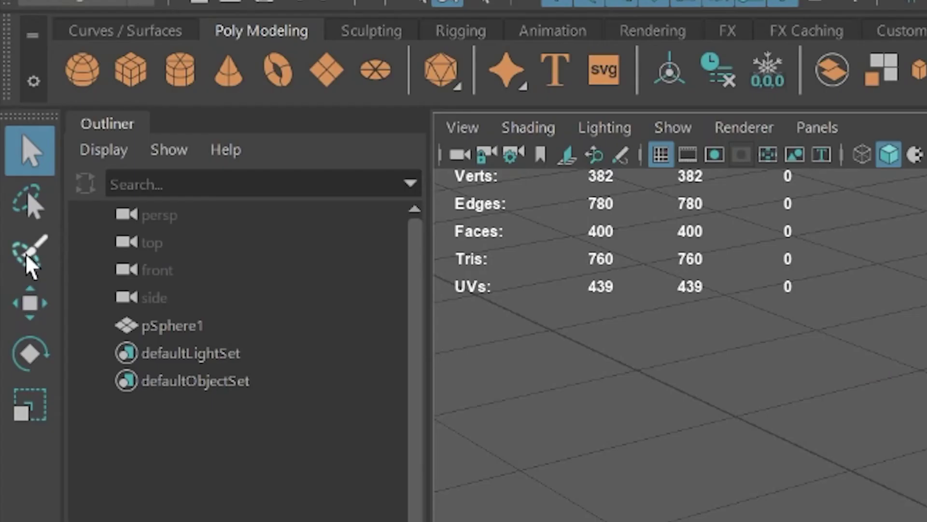
Step: Activate the Paint Selection tool, try a stroke over the sphere's vertices with the oversized brush, and undo the stroke
{"action": "left_click", "coordinate": [29, 252]}
{"action": "left_click_drag", "start_coordinate": [548, 258], "coordinate": [594, 254]}
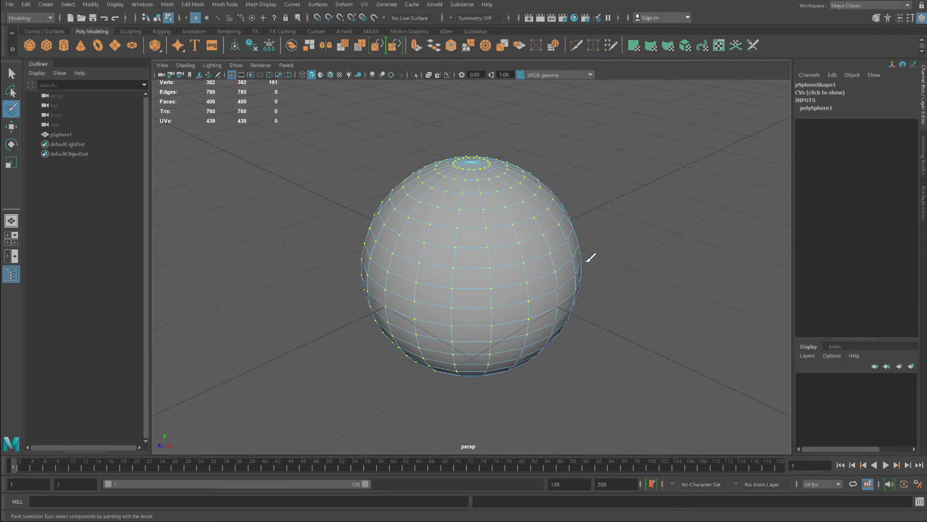
{"action": "key", "text": "ctrl+z"}
Step: Shrink the selection brush and paint-select a horizontal band of vertices across the sphere's front, just above the equator
{"action": "scroll", "coordinate": [489, 239], "scroll_direction": "down", "scroll_amount": 5}
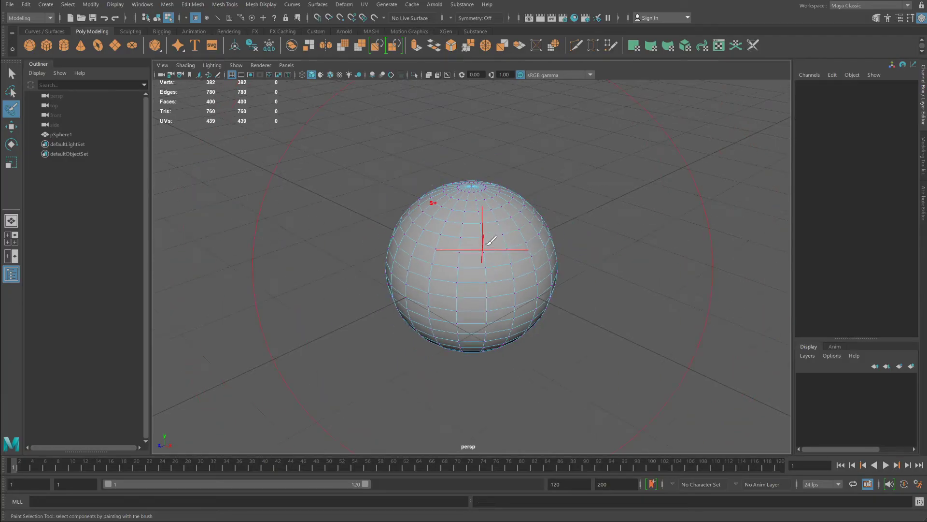
{"action": "scroll", "coordinate": [445, 233], "scroll_direction": "up", "scroll_amount": 1}
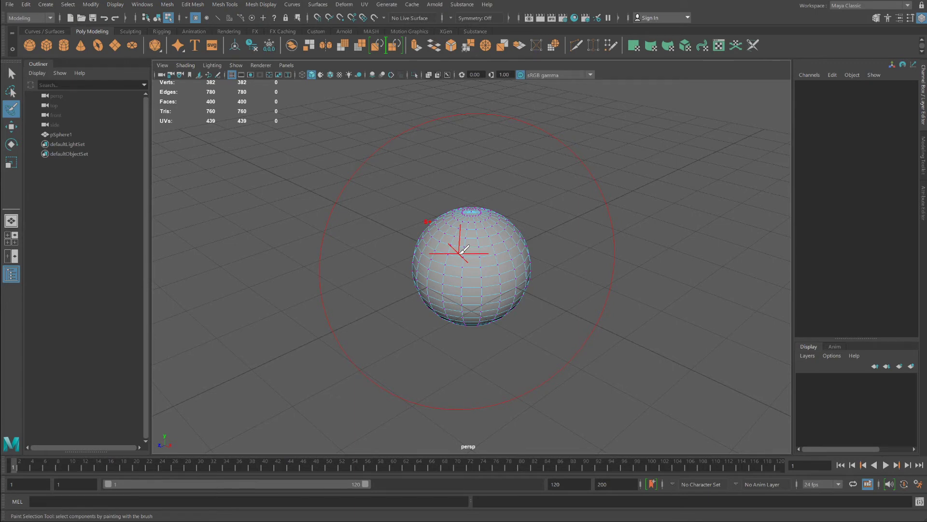
{"action": "left_click_drag", "start_coordinate": [458, 253], "coordinate": [418, 261]}
{"action": "left_click_drag", "start_coordinate": [425, 265], "coordinate": [424, 265]}
{"action": "left_click_drag", "start_coordinate": [422, 272], "coordinate": [414, 274]}
{"action": "left_click_drag", "start_coordinate": [426, 242], "coordinate": [437, 250]}
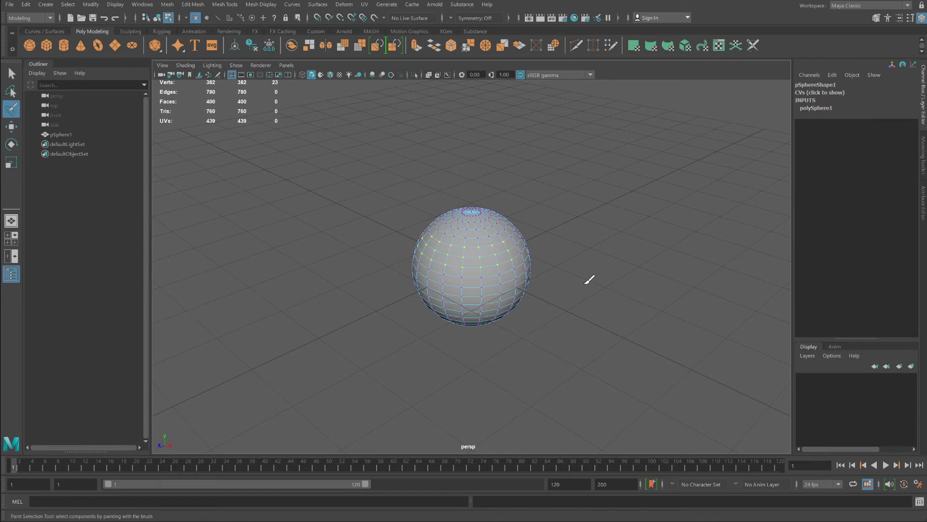
Step: Continue painting the vertex band around the remaining sides of the sphere above its equator
{"action": "mouse_move", "coordinate": [569, 283]}
{"action": "left_mouse_down", "text": "alt"}
{"action": "mouse_move", "coordinate": [438, 249]}
{"action": "mouse_move", "coordinate": [478, 259]}
{"action": "mouse_move", "coordinate": [450, 257]}
{"action": "mouse_move", "coordinate": [442, 246]}
{"action": "mouse_move", "coordinate": [474, 247]}
{"action": "left_mouse_up", "text": "alt"}
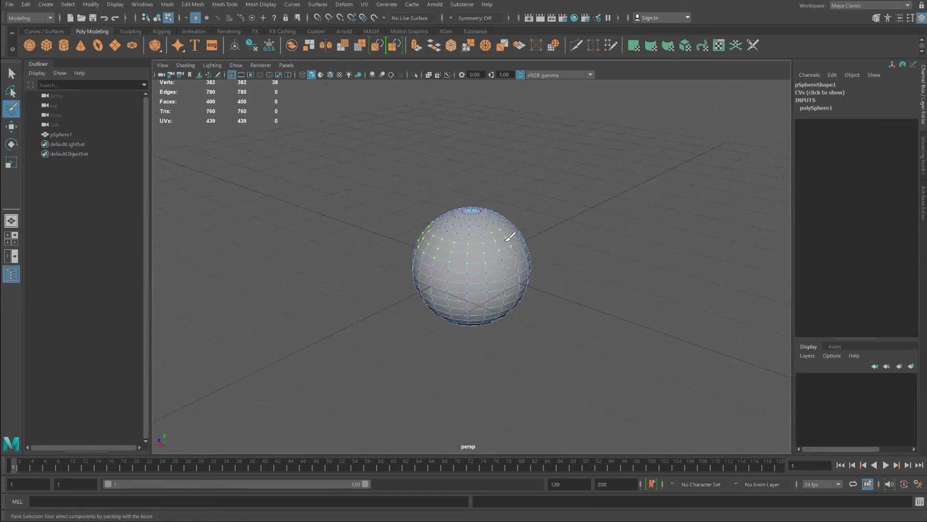
{"action": "mouse_move", "coordinate": [579, 279]}
{"action": "left_mouse_down", "text": "alt"}
{"action": "mouse_move", "coordinate": [536, 286]}
{"action": "mouse_move", "coordinate": [528, 238]}
{"action": "mouse_move", "coordinate": [459, 247]}
{"action": "left_mouse_up", "text": "alt"}
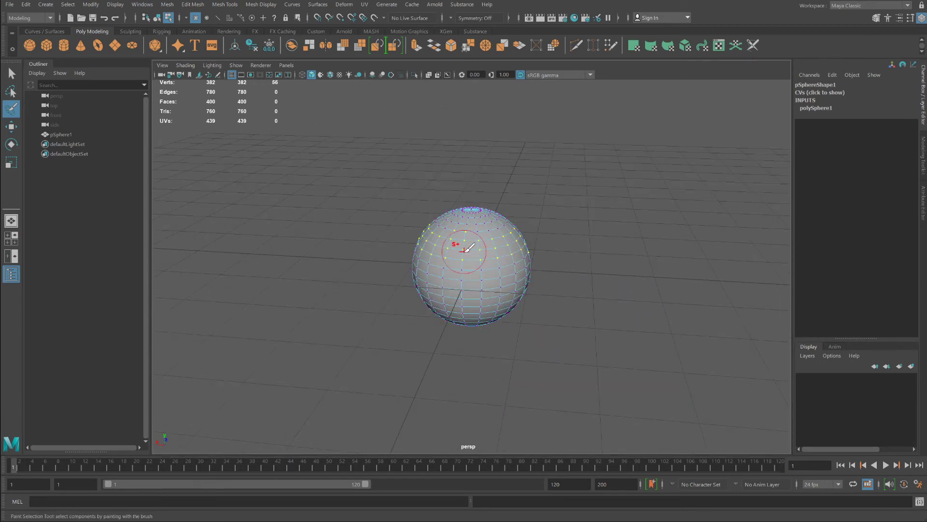
{"action": "left_click_drag", "start_coordinate": [487, 339], "coordinate": [616, 350], "text": "alt"}
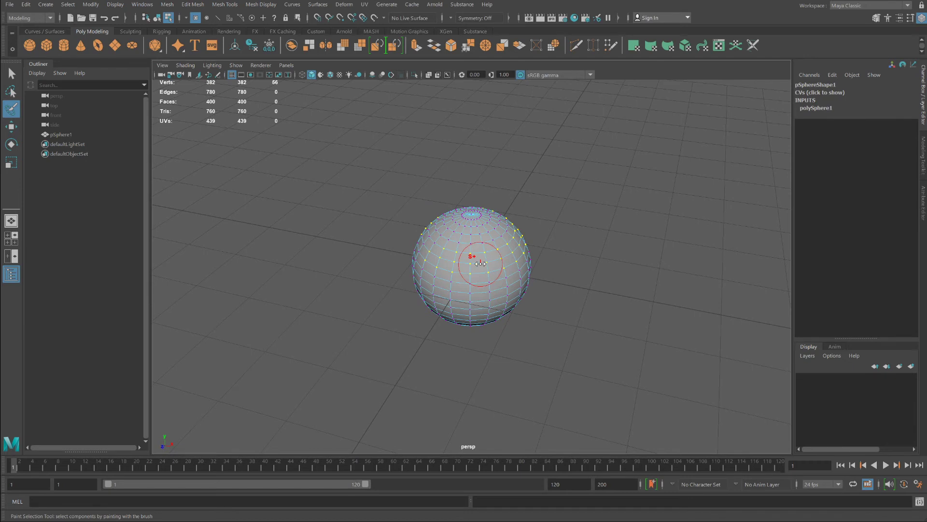
{"action": "mouse_move", "coordinate": [480, 263]}
{"action": "left_mouse_down"}
{"action": "mouse_move", "coordinate": [517, 265]}
{"action": "mouse_move", "coordinate": [487, 270]}
{"action": "left_mouse_up"}
{"action": "left_click_drag", "start_coordinate": [582, 330], "coordinate": [574, 323], "text": "alt"}
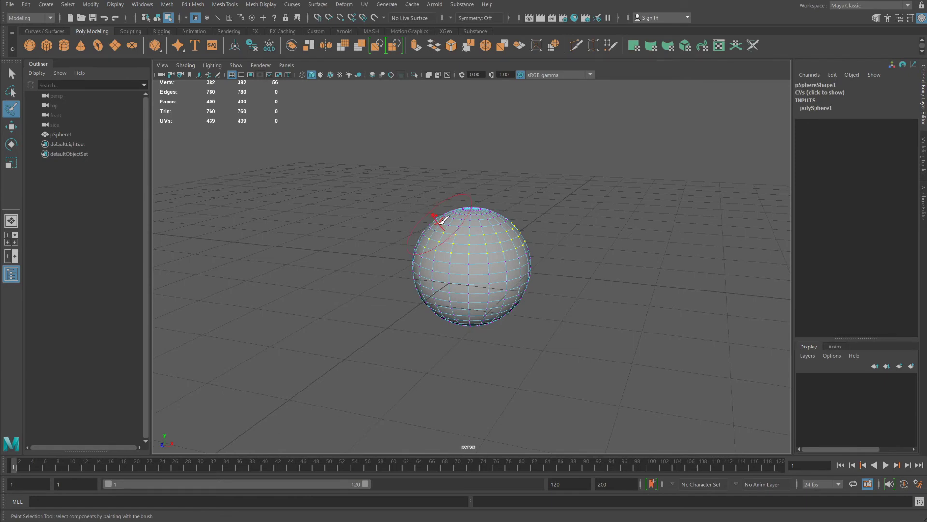
Step: Paint-select the vertices of the sphere's top cap, including the gaps on its far side
{"action": "left_click_drag", "start_coordinate": [442, 223], "coordinate": [491, 226]}
{"action": "left_click_drag", "start_coordinate": [538, 255], "coordinate": [393, 265], "text": "alt"}
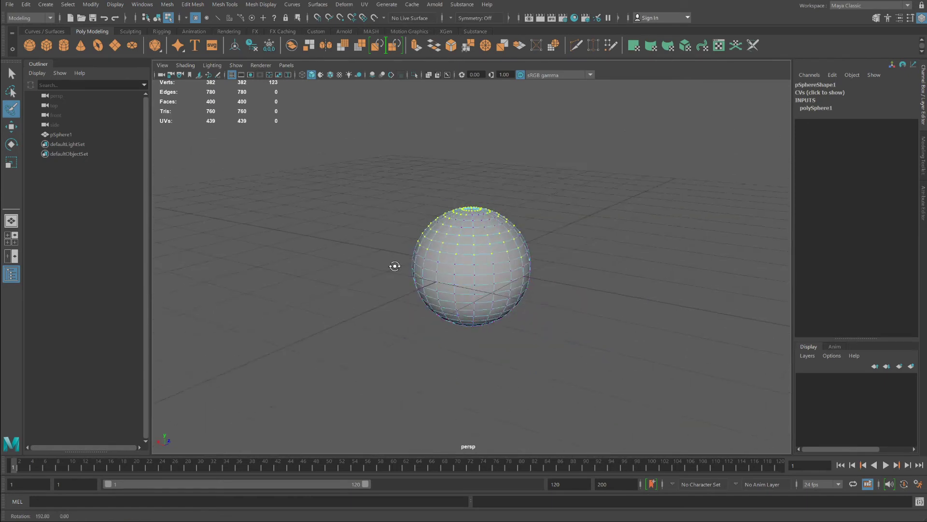
{"action": "left_click_drag", "start_coordinate": [446, 224], "coordinate": [464, 214]}
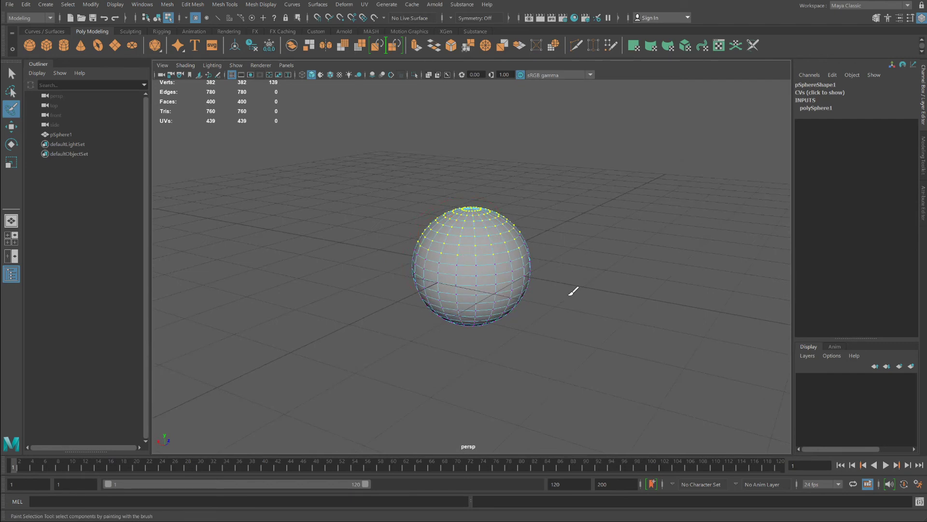
Step: Try moving the painted upper vertices straight up to stretch the sphere into a capsule, and undo the move
{"action": "key", "text": "w"}
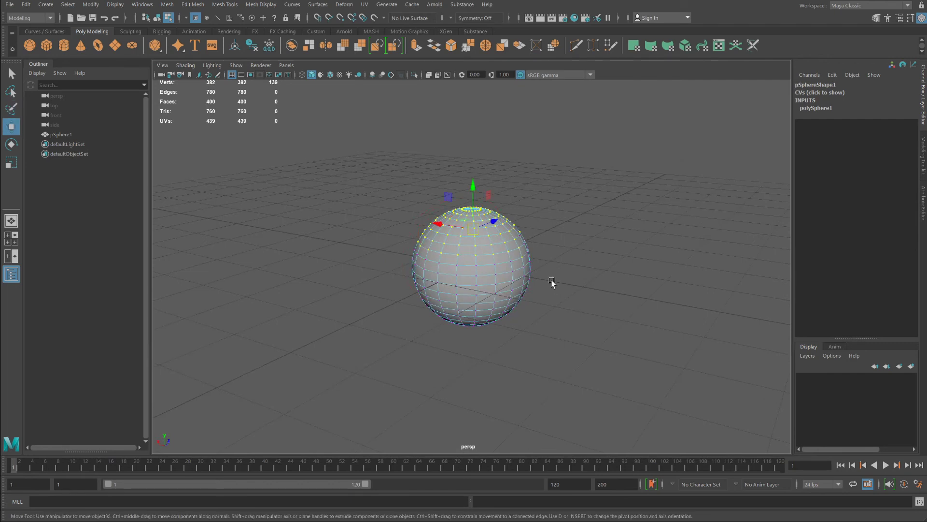
{"action": "left_click_drag", "start_coordinate": [474, 194], "coordinate": [474, 122]}
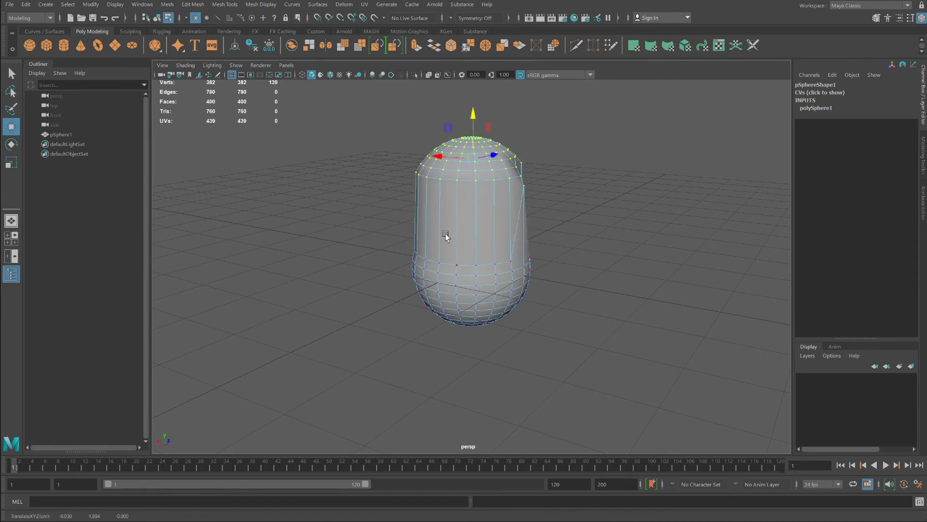
{"action": "left_click_drag", "start_coordinate": [576, 264], "coordinate": [488, 269], "text": "alt"}
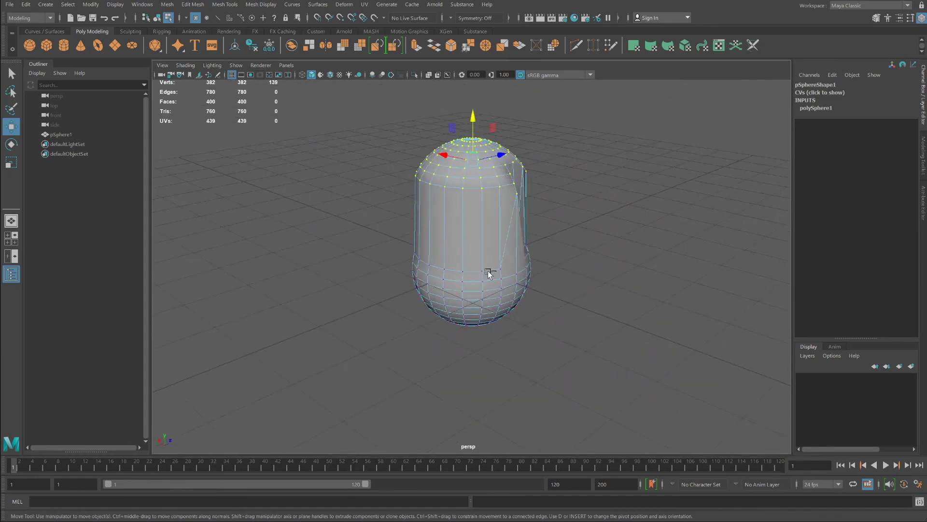
{"action": "key", "text": "ctrl+z"}
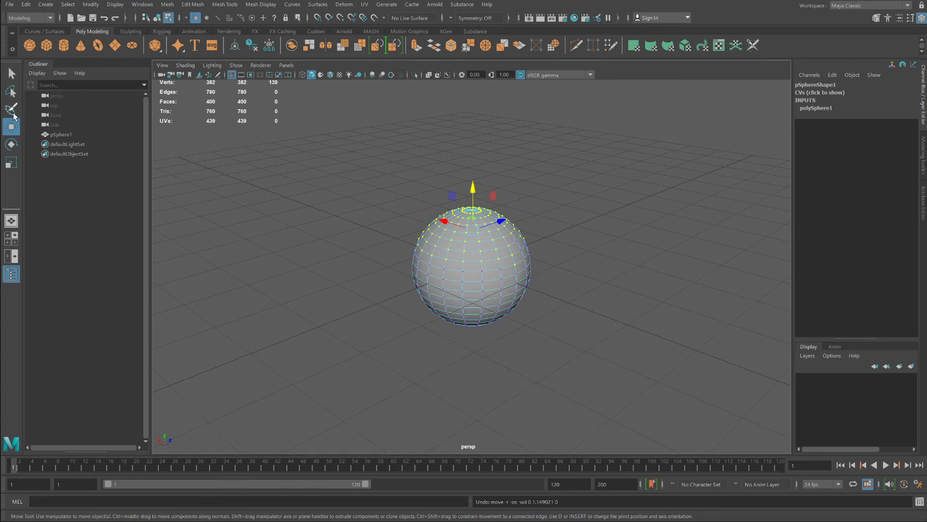
Step: Turn on Soft Select for the painted upper vertices and move them vertically to slightly flatten the sphere
{"action": "key", "text": "b"}
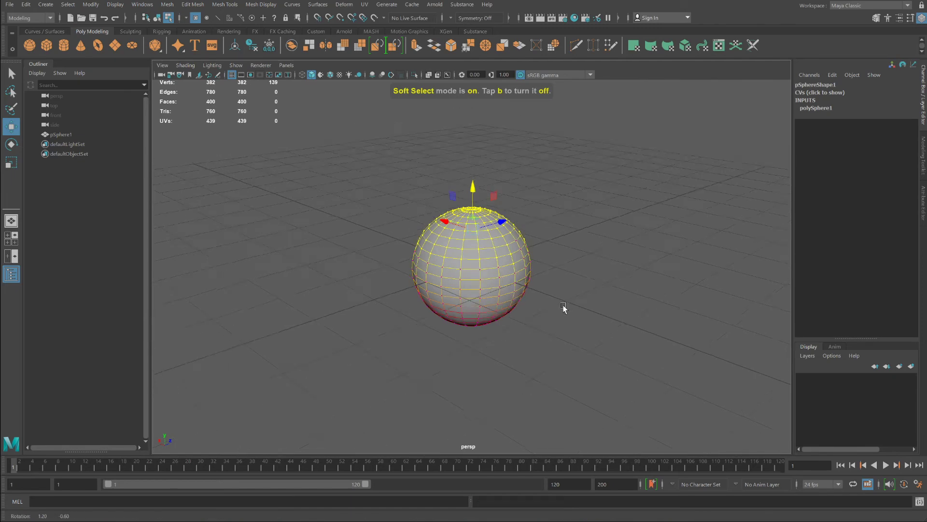
{"action": "left_click_drag", "start_coordinate": [563, 306], "coordinate": [540, 314], "text": "alt"}
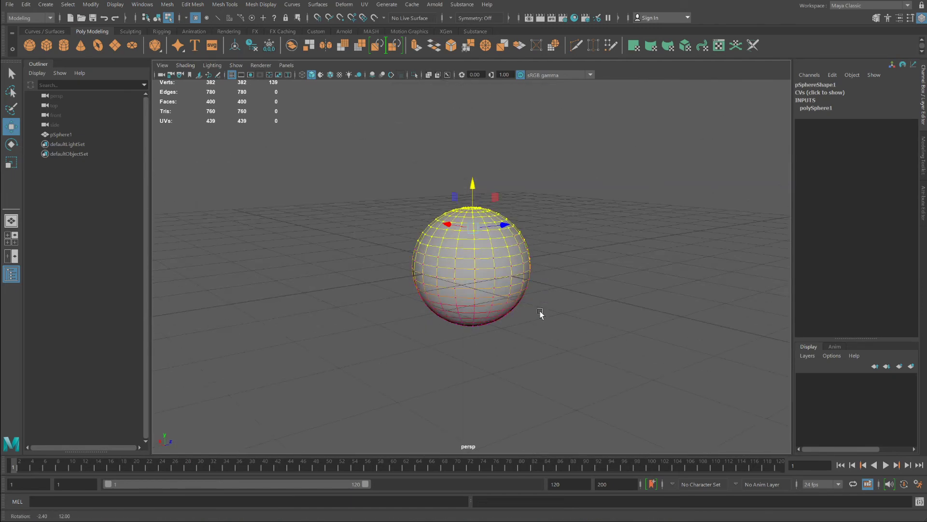
{"action": "left_click_drag", "start_coordinate": [473, 189], "coordinate": [450, 196]}
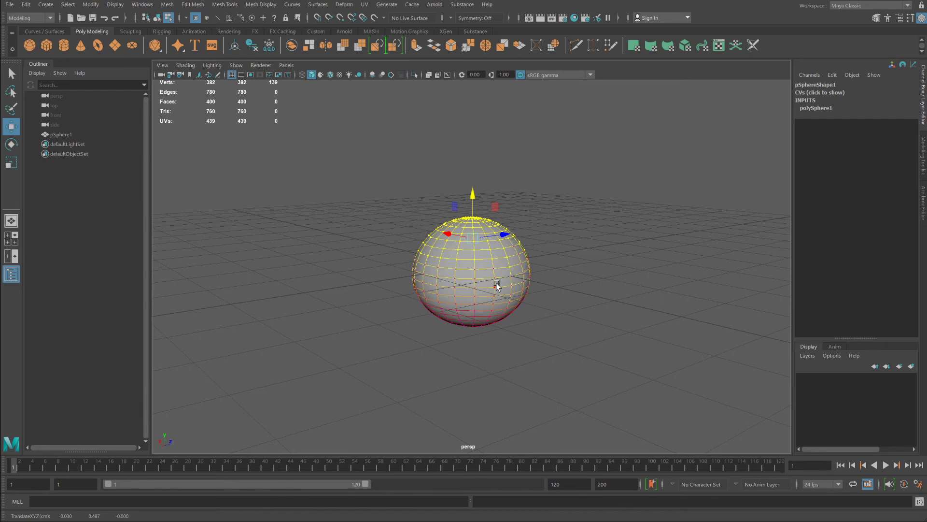
Step: Adjust the Soft Select falloff radius, test vertical moves of the upper vertices, and undo the last move
{"action": "mouse_move", "coordinate": [498, 285]}
{"action": "left_mouse_down"}
{"action": "mouse_move", "coordinate": [427, 292]}
{"action": "mouse_move", "coordinate": [499, 288]}
{"action": "left_mouse_up"}
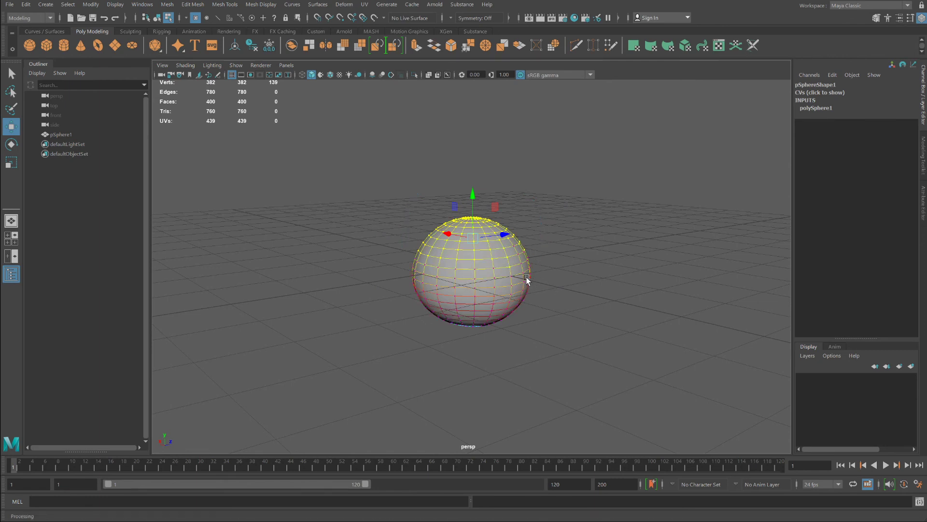
{"action": "mouse_move", "coordinate": [515, 274]}
{"action": "left_mouse_down"}
{"action": "mouse_move", "coordinate": [467, 278]}
{"action": "mouse_move", "coordinate": [530, 278]}
{"action": "left_mouse_up"}
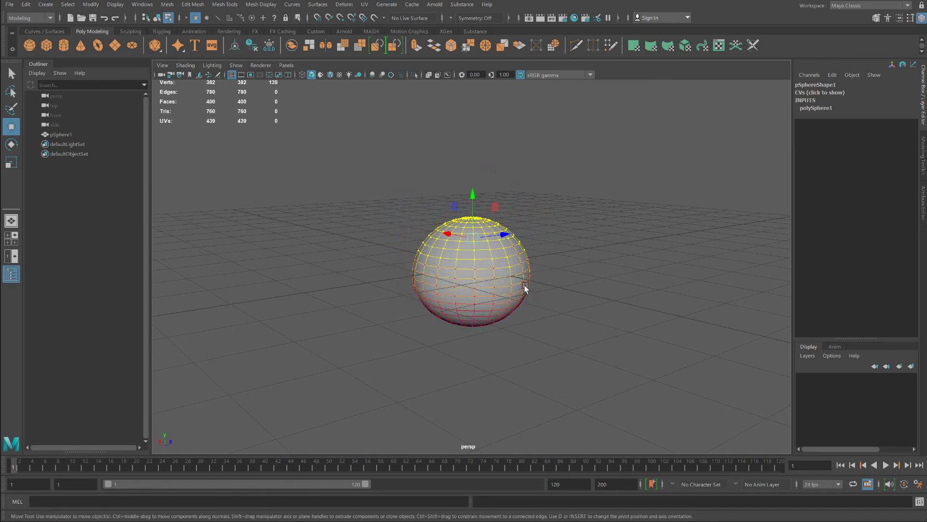
{"action": "left_click_drag", "start_coordinate": [476, 196], "coordinate": [436, 188]}
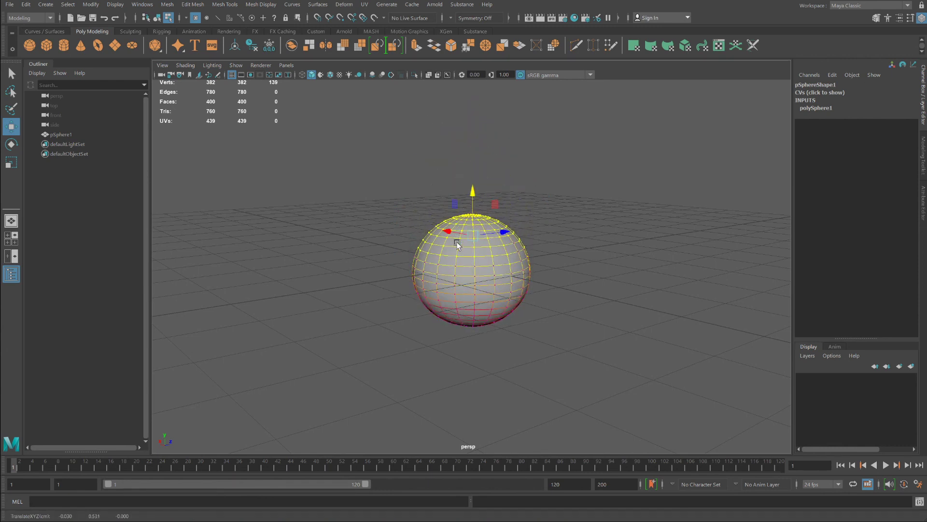
{"action": "middle_click_drag", "start_coordinate": [457, 242], "coordinate": [451, 149]}
{"action": "key", "text": "ctrl+z"}
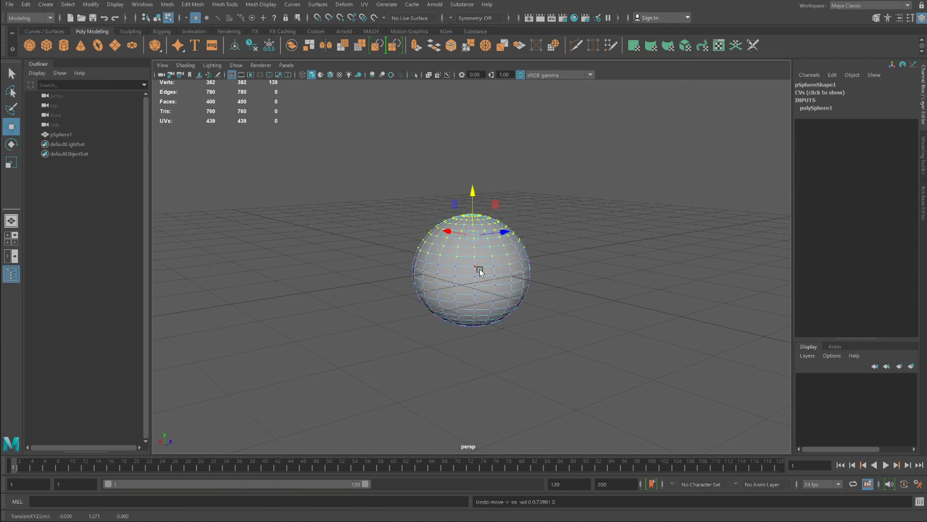
Step: Turn off Soft Select, move the upper vertices slightly upward, and return the sphere to object mode
{"action": "key", "text": "b"}
{"action": "left_click_drag", "start_coordinate": [476, 266], "coordinate": [414, 286]}
{"action": "left_click_drag", "start_coordinate": [473, 198], "coordinate": [470, 186]}
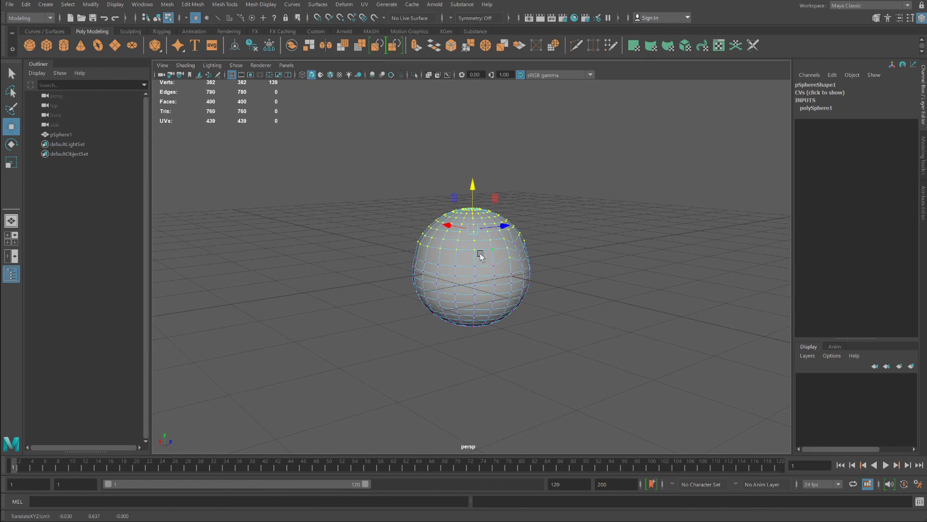
{"action": "right_click_drag", "start_coordinate": [483, 265], "coordinate": [524, 247]}
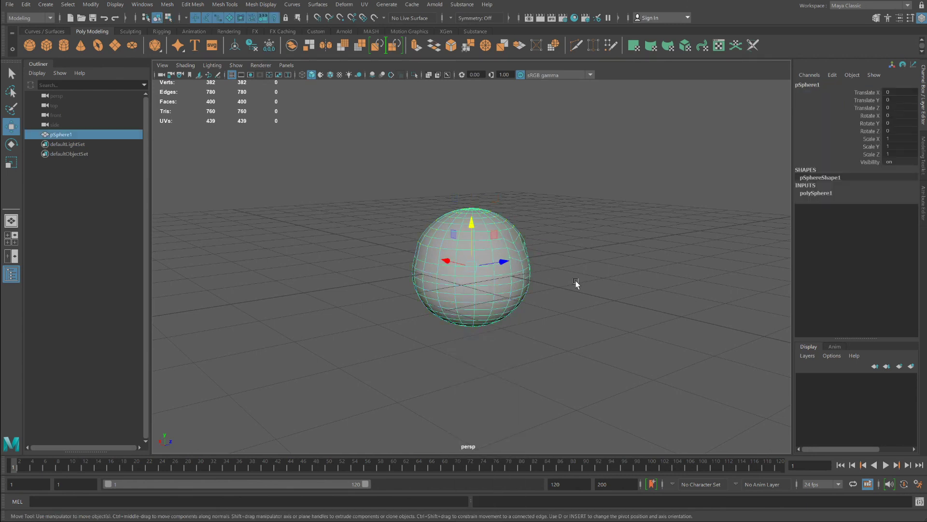